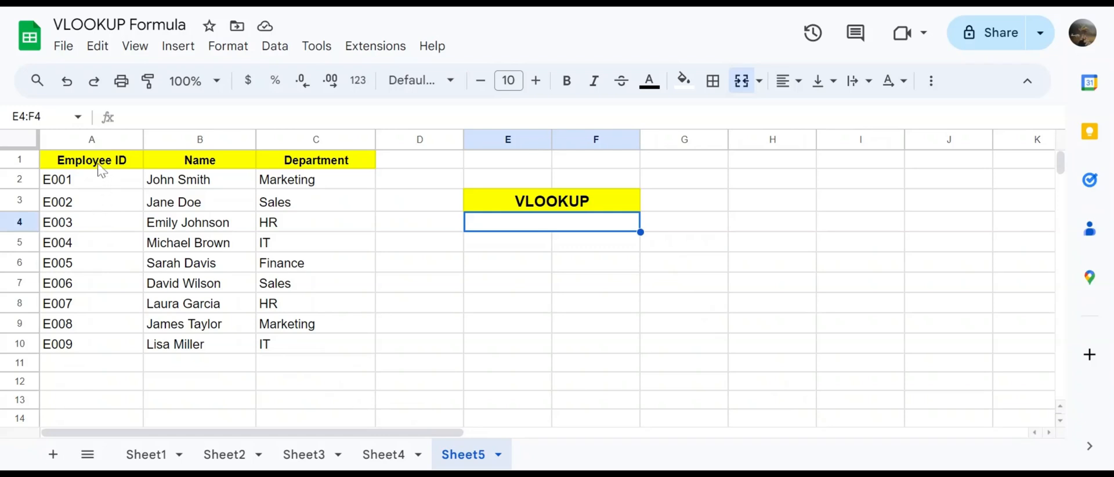
Examine the Employee ID, Name and Department columns of the employee table and the row for E003
{"action": "left_click_drag", "start_coordinate": [103, 165], "coordinate": [134, 348]}
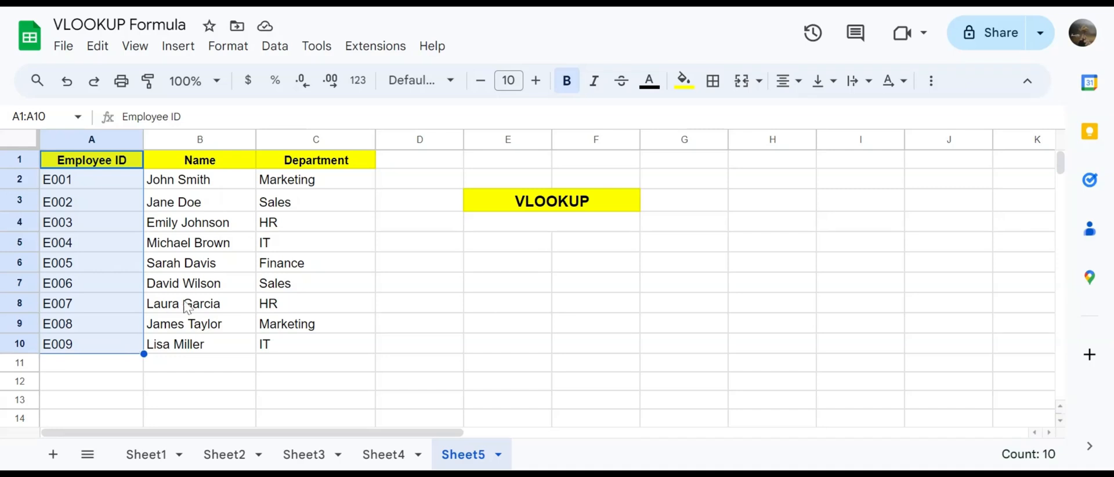
{"action": "left_click", "coordinate": [176, 140]}
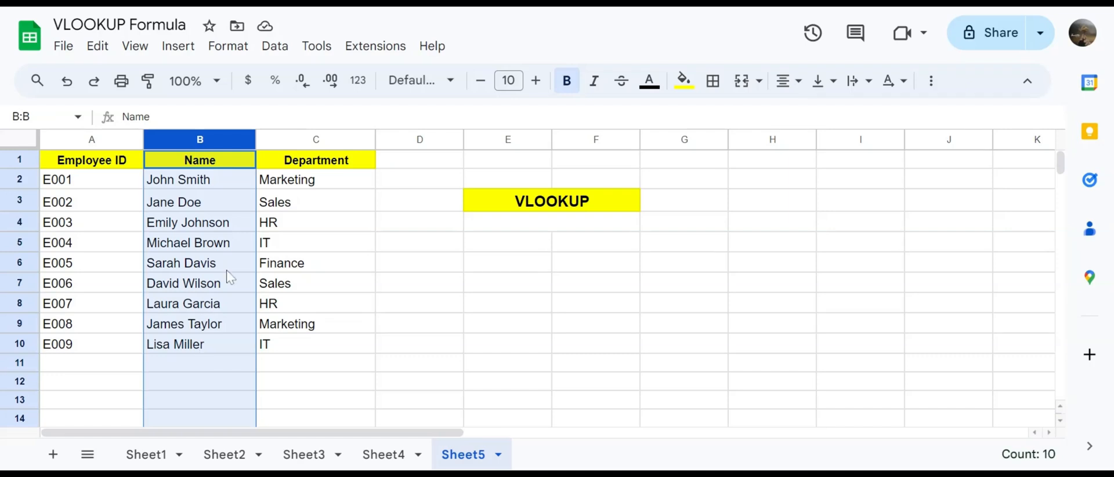
{"action": "left_click", "coordinate": [300, 143]}
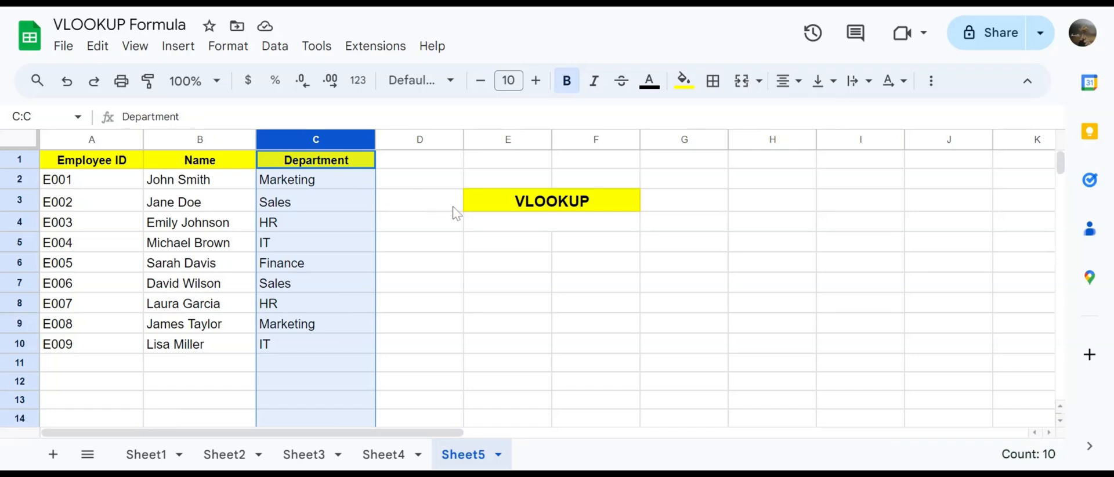
{"action": "left_click", "coordinate": [479, 223]}
{"action": "left_click_drag", "start_coordinate": [334, 181], "coordinate": [323, 330]}
{"action": "left_click", "coordinate": [64, 231]}
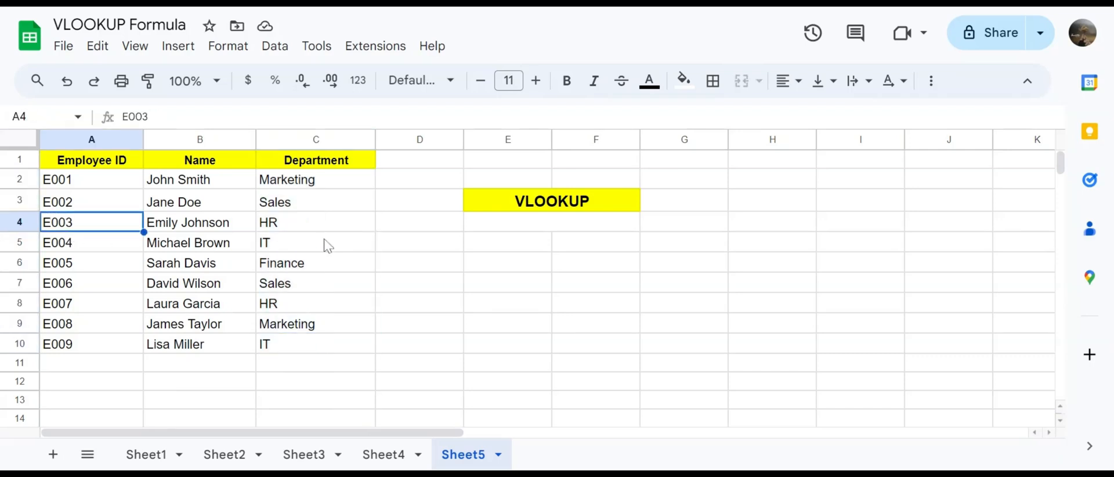
Enter the formula =VLOOKUP("E003", A2:C10, 3, FALSE) in the merged cell E4:F4 below the VLOOKUP heading
{"action": "left_click", "coordinate": [582, 229]}
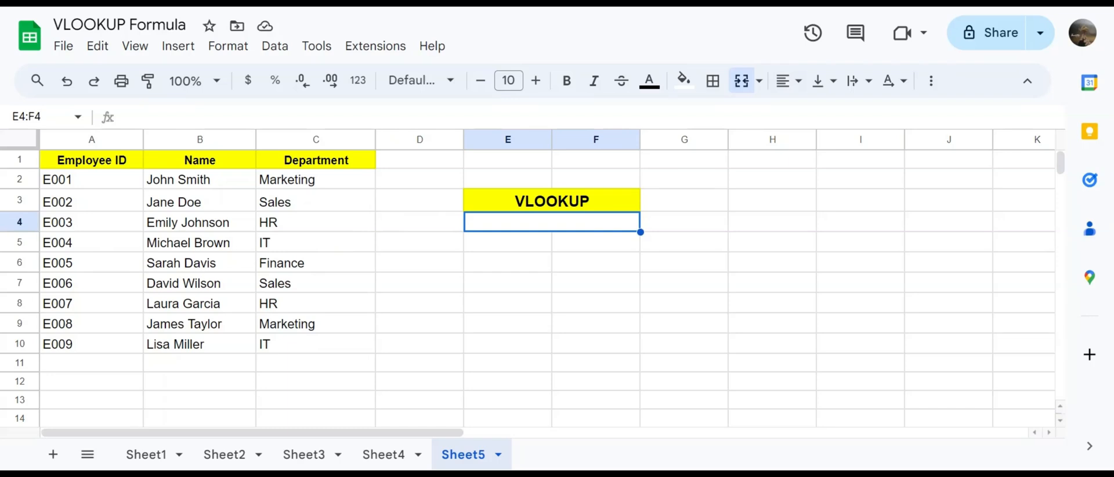
{"action": "type", "text": "="}
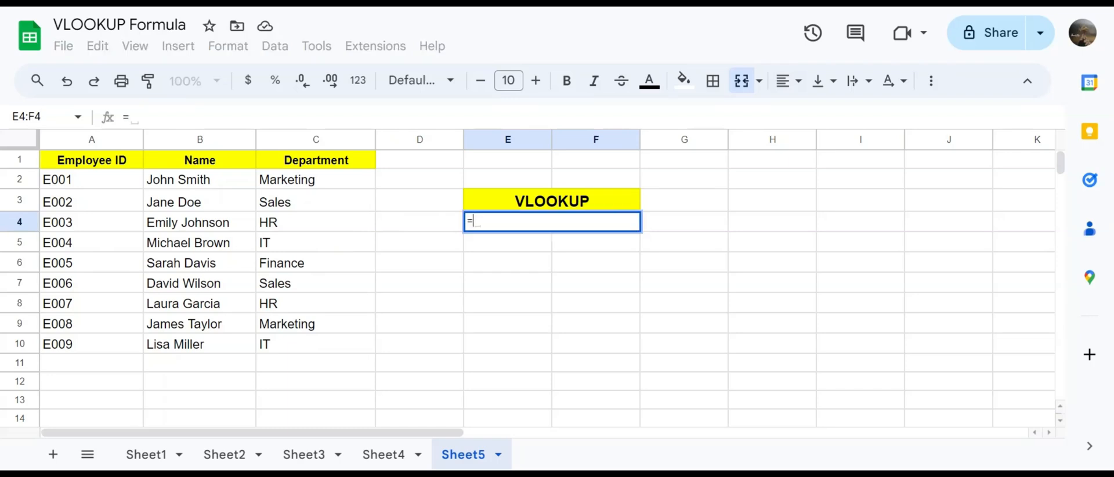
{"action": "type", "text": "VLOO"}
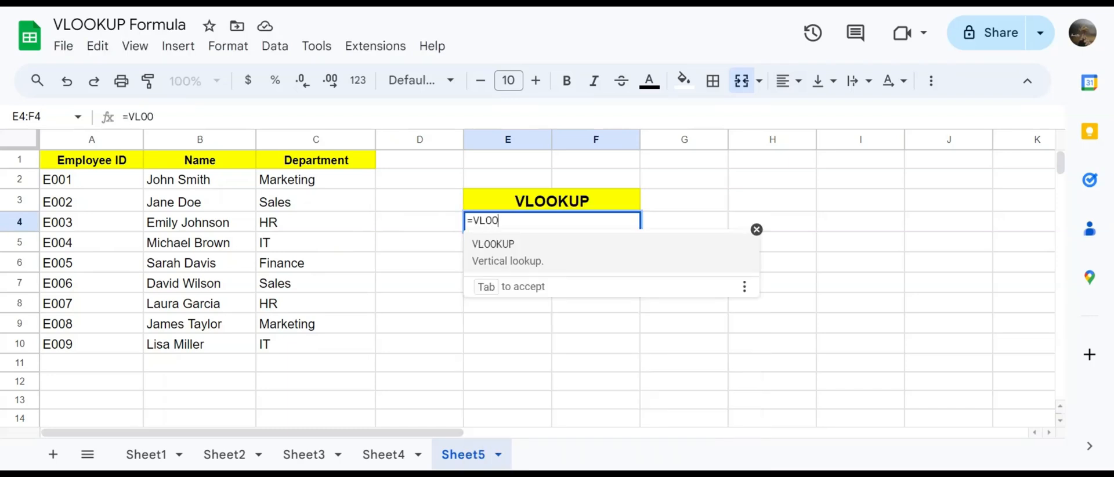
{"action": "left_click", "coordinate": [536, 259]}
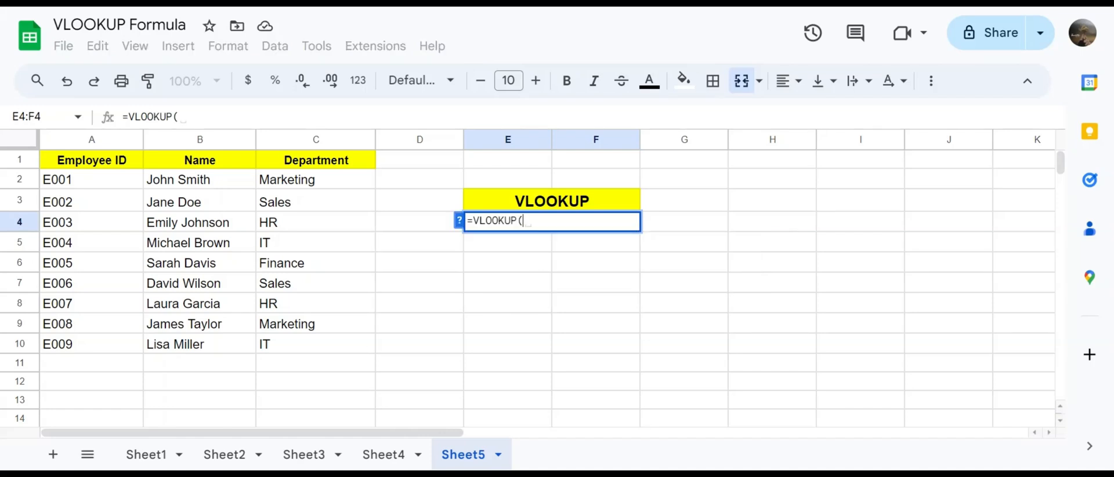
{"action": "type", "text": "\"E"}
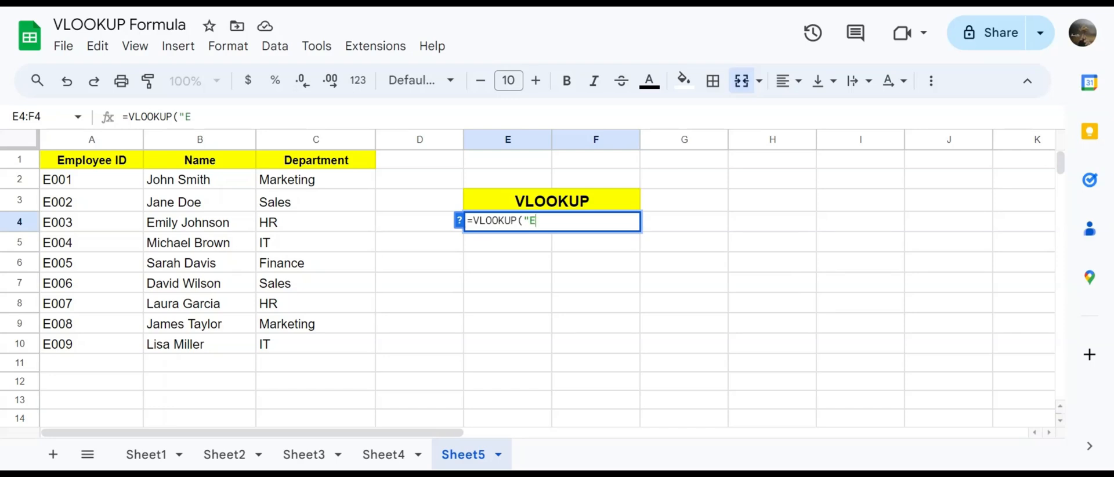
{"action": "type", "text": "003\", "}
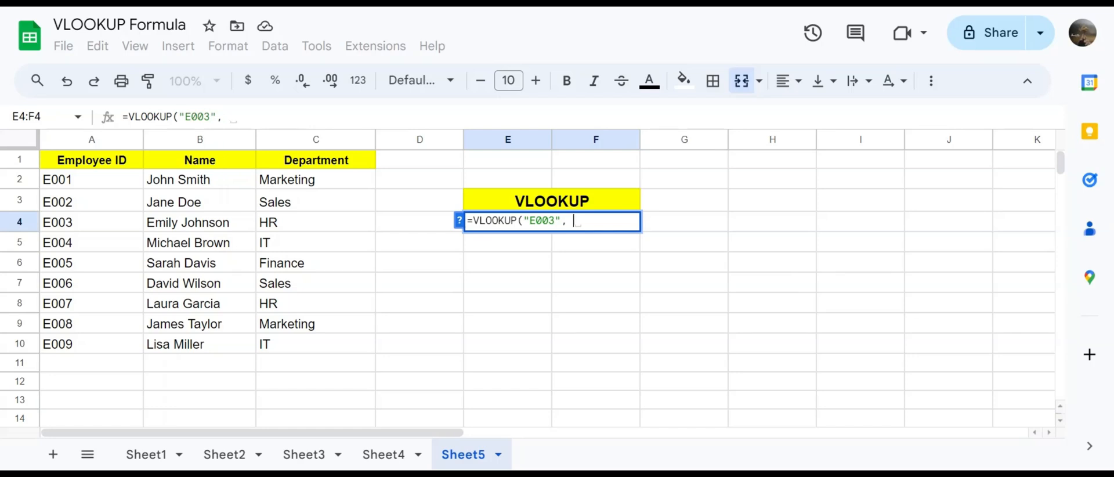
{"action": "type", "text": "A2:C"}
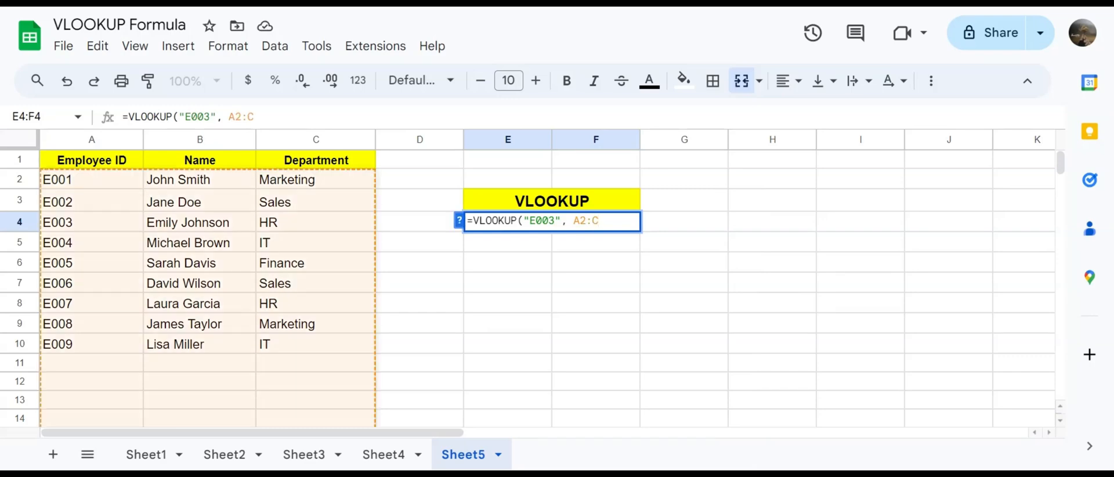
{"action": "type", "text": "10"}
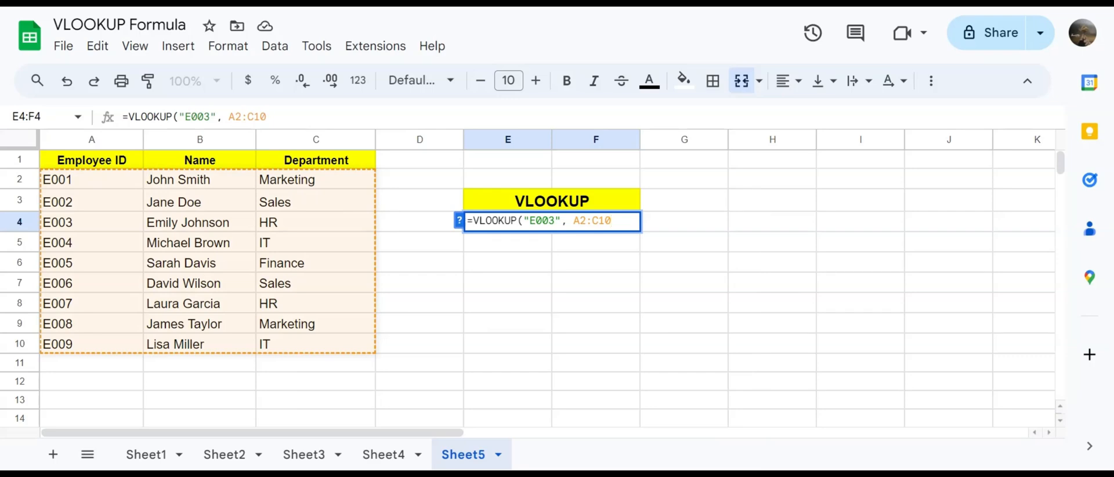
{"action": "type", "text": ", 3"}
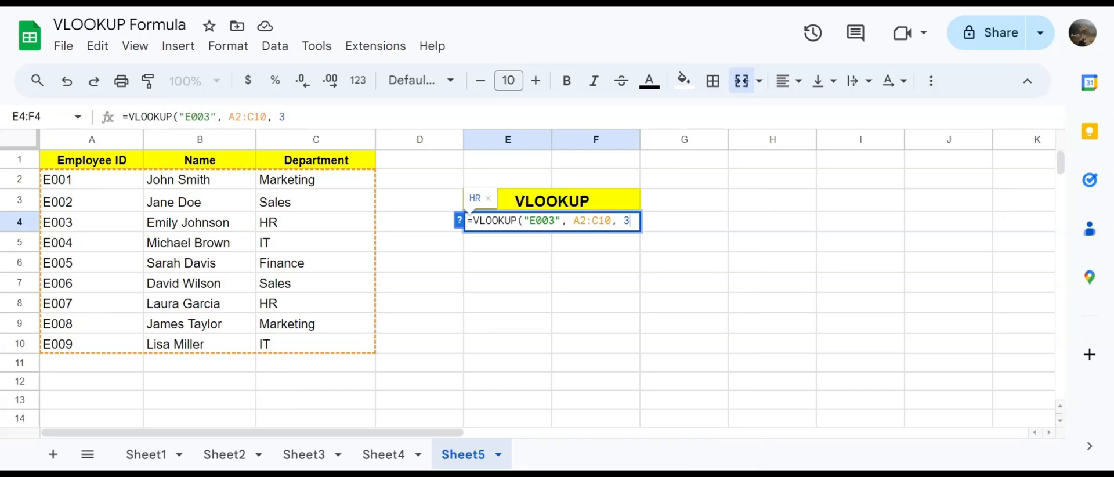
{"action": "type", "text": ","}
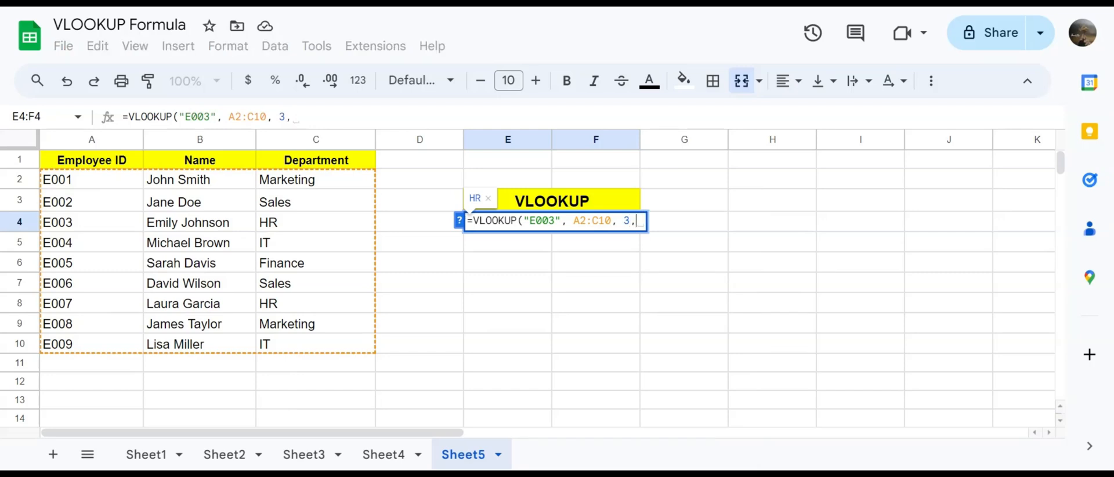
{"action": "type", "text": " F"}
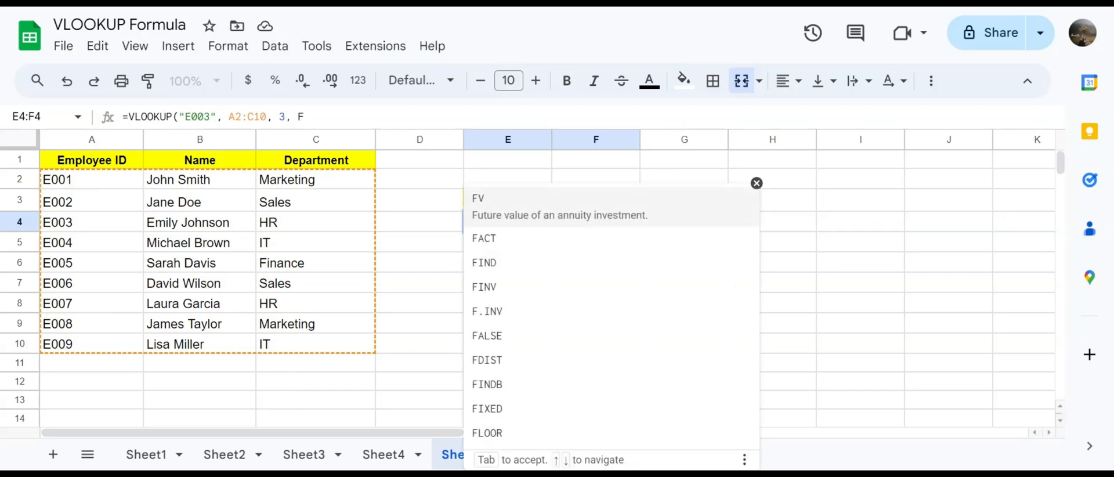
{"action": "type", "text": "ALSE"}
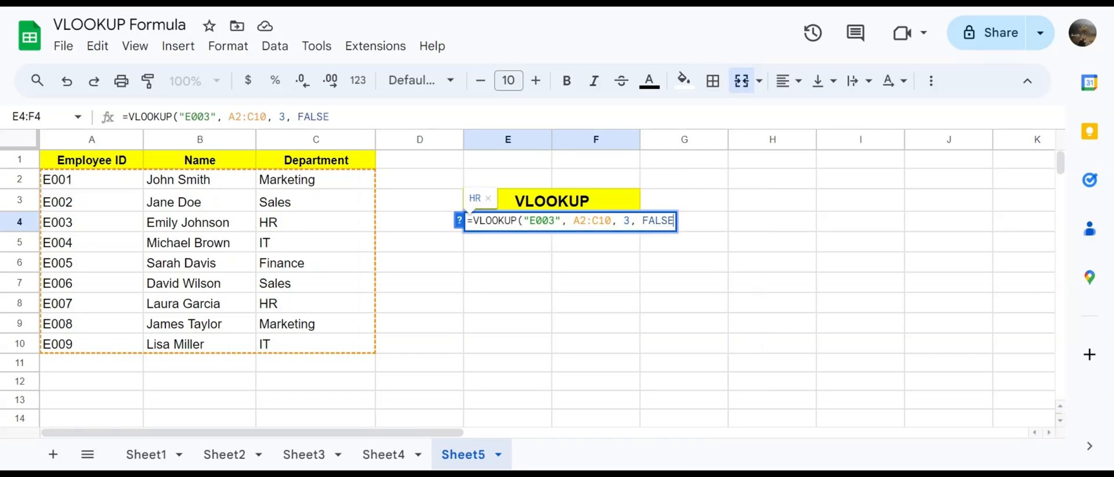
{"action": "type", "text": ")"}
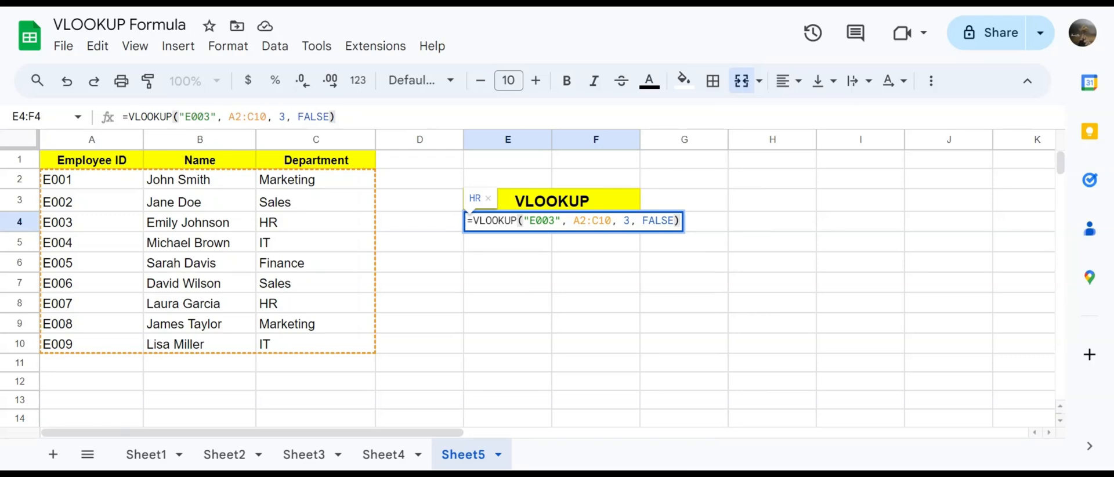
{"action": "key", "text": "Return"}
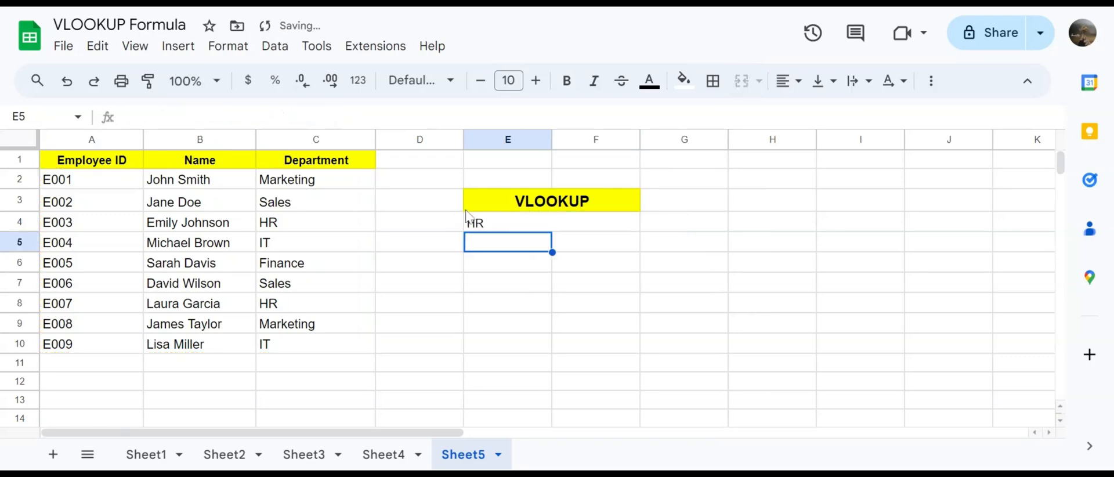
Compare the lookup result in E4 with the department listed in the table's E003 row
{"action": "left_click", "coordinate": [481, 224]}
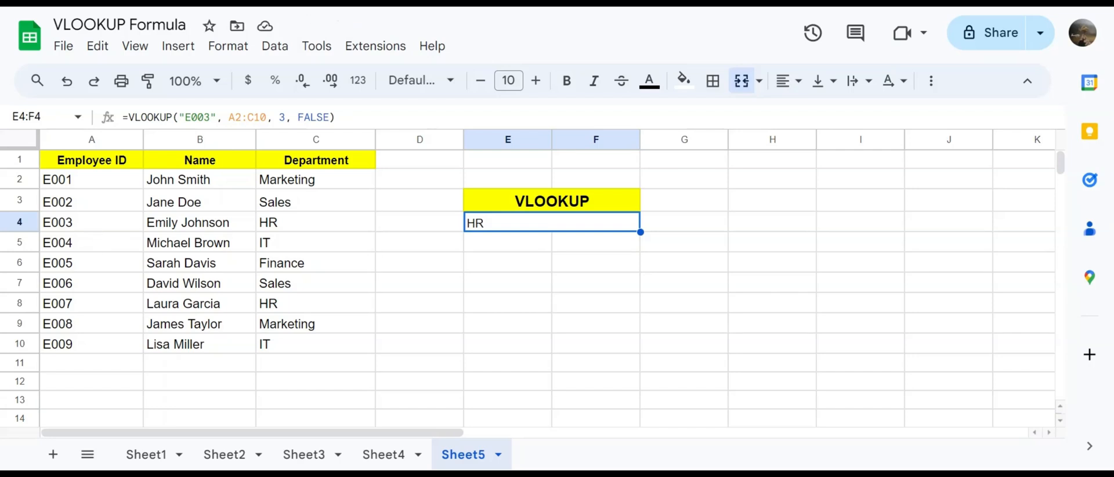
{"action": "left_click_drag", "start_coordinate": [104, 231], "coordinate": [198, 231]}
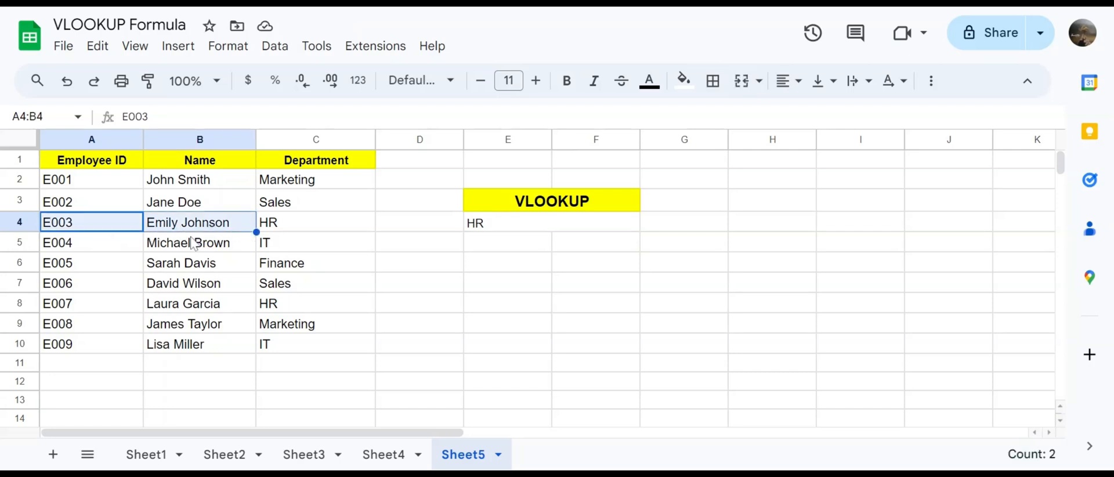
{"action": "left_click", "coordinate": [288, 227]}
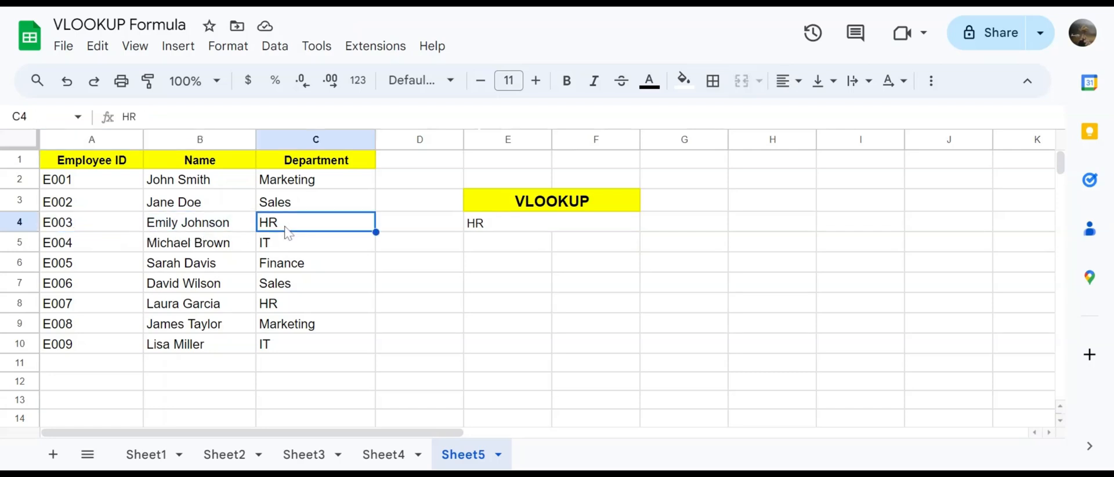
Format the lookup result in E4:F4 as bold with font size 12
{"action": "left_click", "coordinate": [490, 226]}
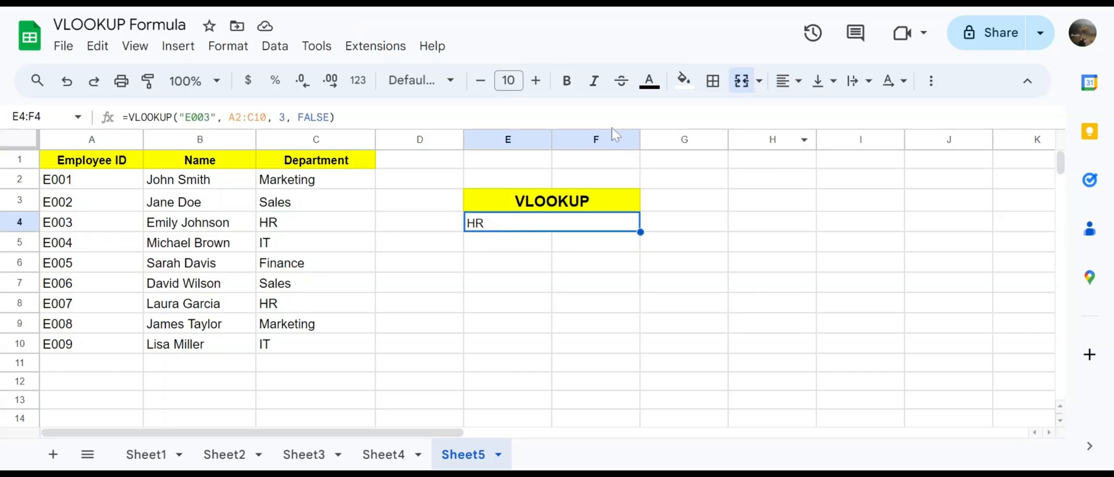
{"action": "left_click", "coordinate": [536, 80]}
{"action": "left_click", "coordinate": [536, 80]}
{"action": "left_click", "coordinate": [566, 81]}
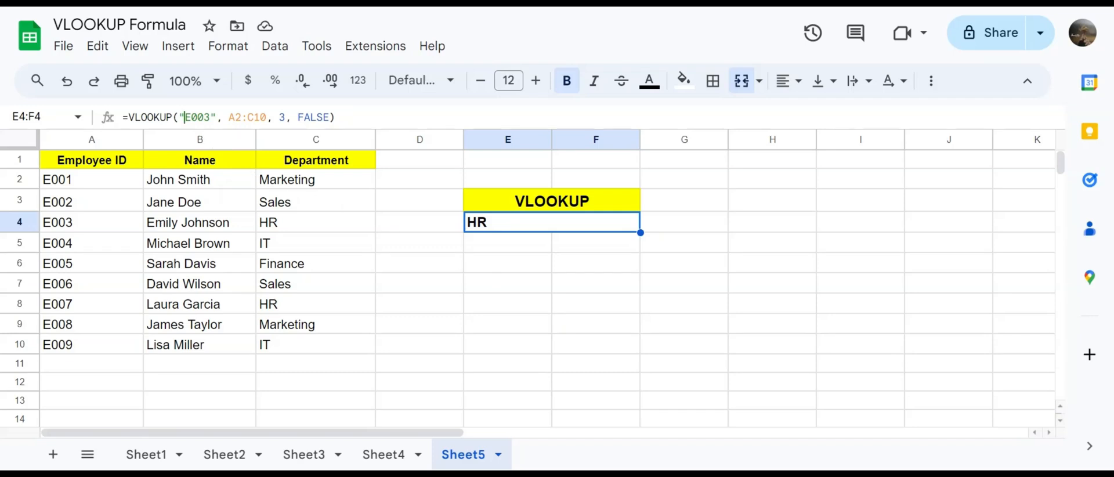
Review the VLOOKUP formula's arguments in E4 one by one: search key, range, column index and exact-match option
{"action": "left_click_drag", "start_coordinate": [184, 117], "coordinate": [210, 116]}
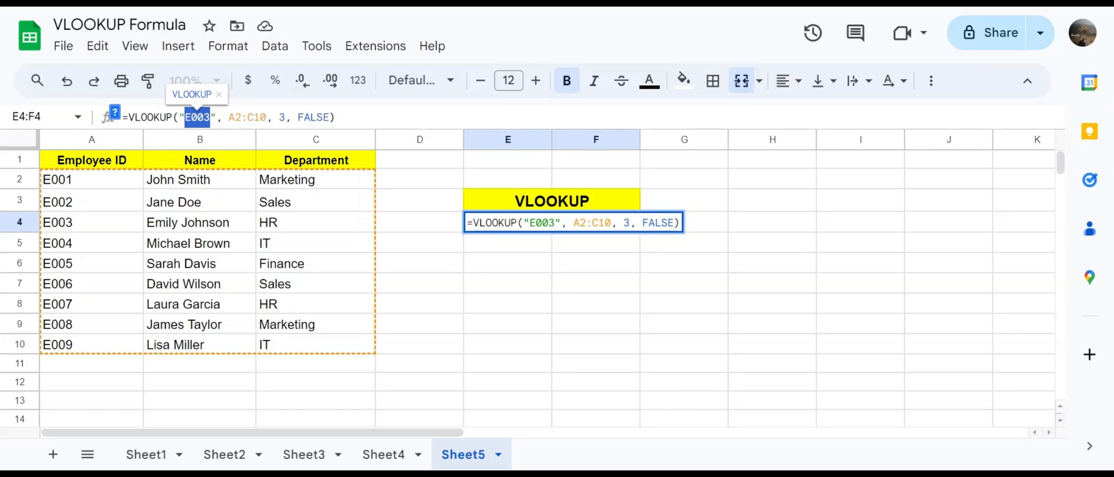
{"action": "left_click_drag", "start_coordinate": [229, 116], "coordinate": [266, 116]}
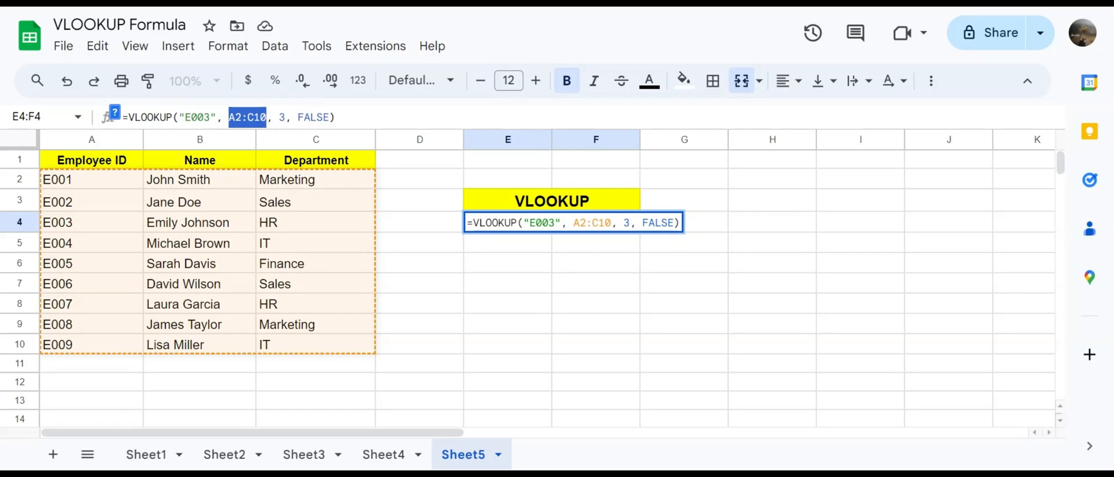
{"action": "left_click_drag", "start_coordinate": [279, 117], "coordinate": [285, 117]}
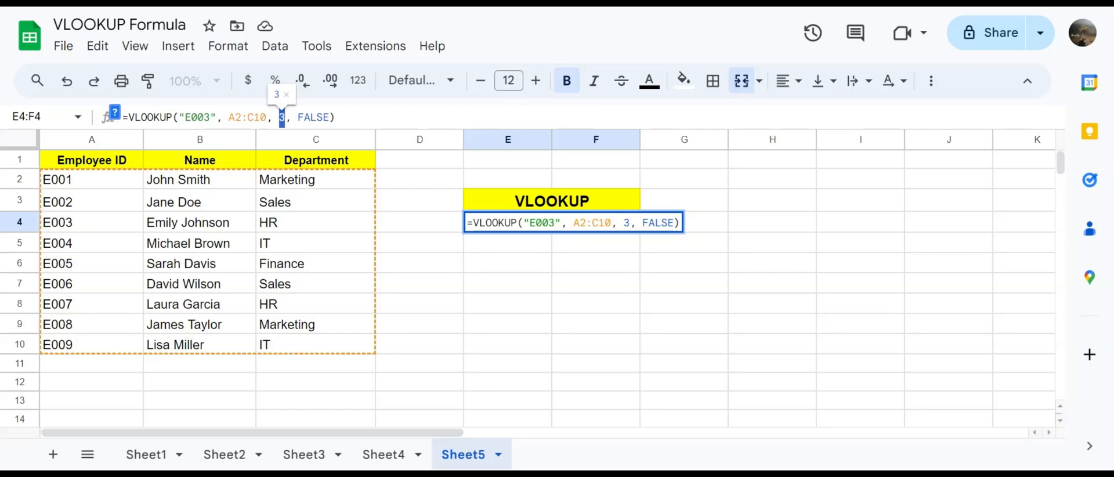
{"action": "left_click_drag", "start_coordinate": [298, 116], "coordinate": [328, 116]}
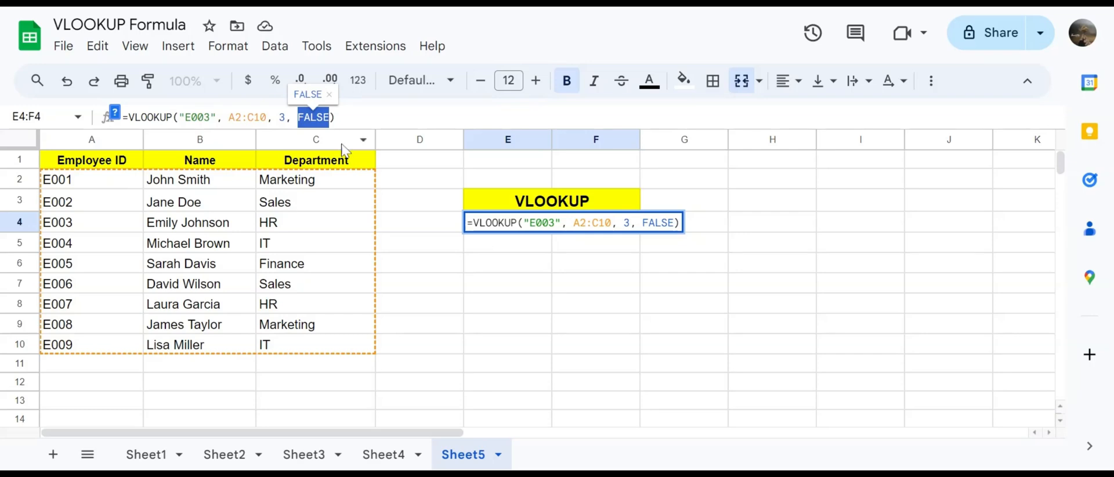
{"action": "key", "text": "Return"}
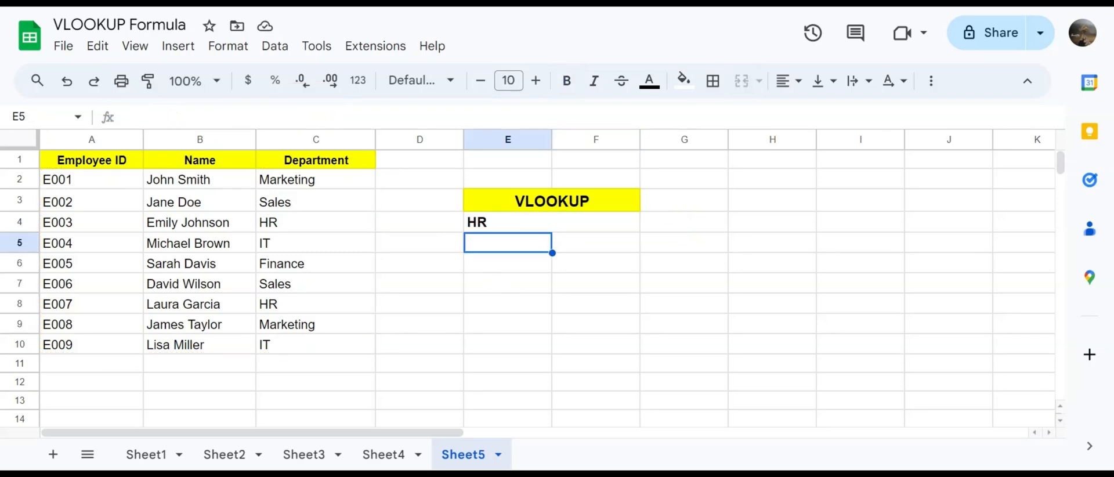
{"action": "left_click", "coordinate": [513, 225]}
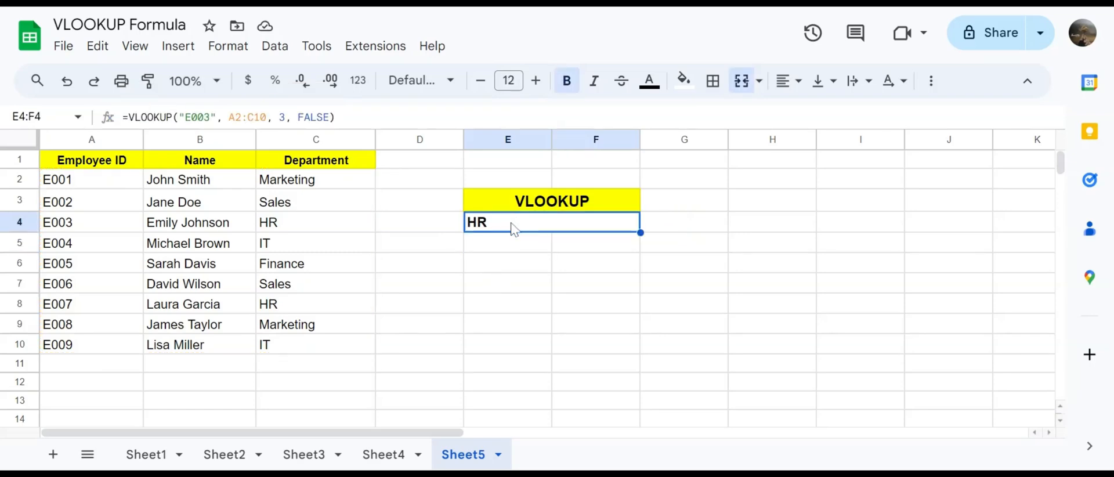